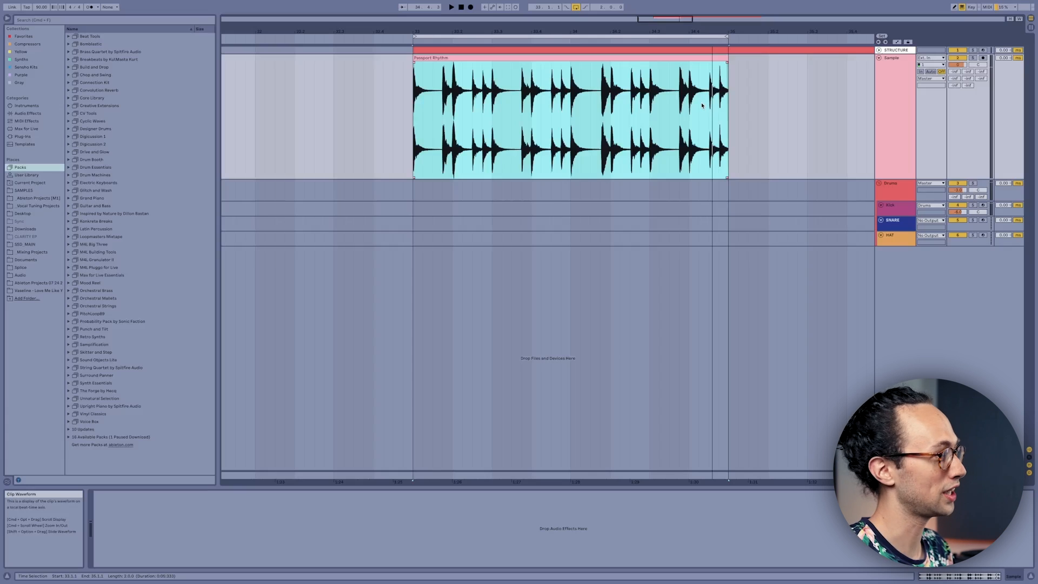
# Step: Convert the drums of the Passport Rhythm audio clip to a new MIDI track and play the result
pyautogui.click(895, 97)
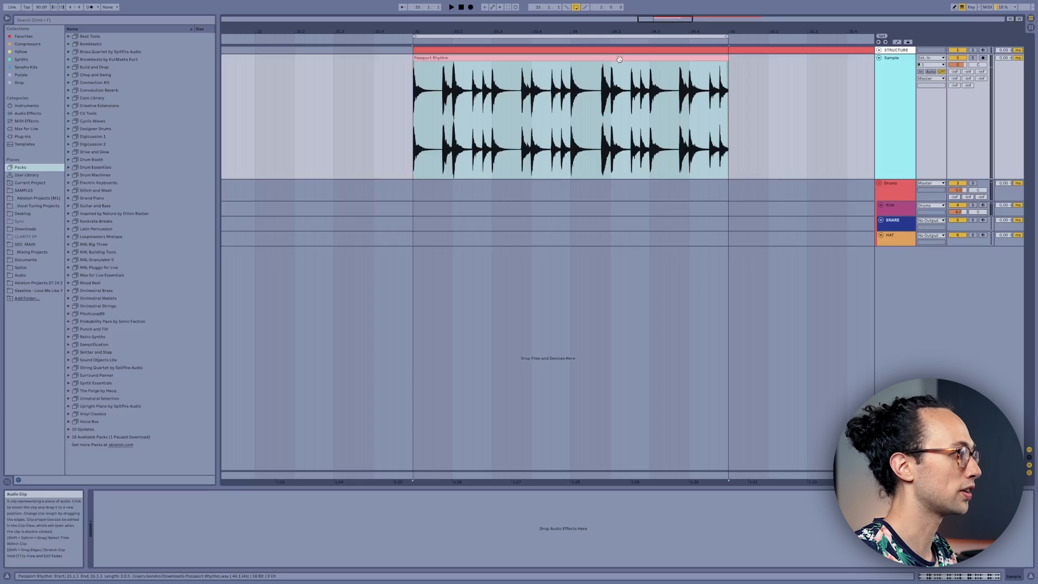
pyautogui.rightClick(621, 61)
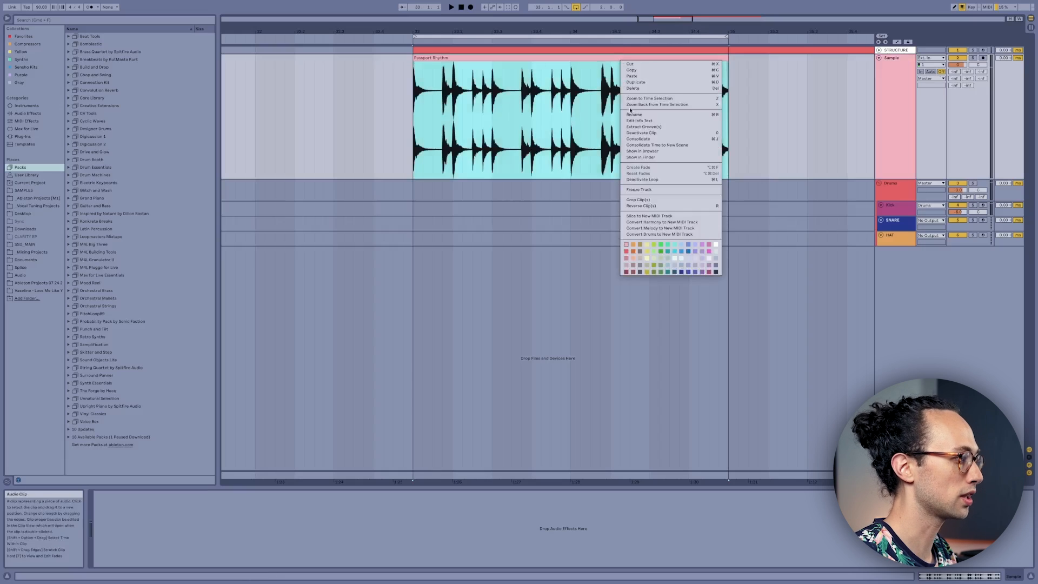
pyautogui.click(693, 234)
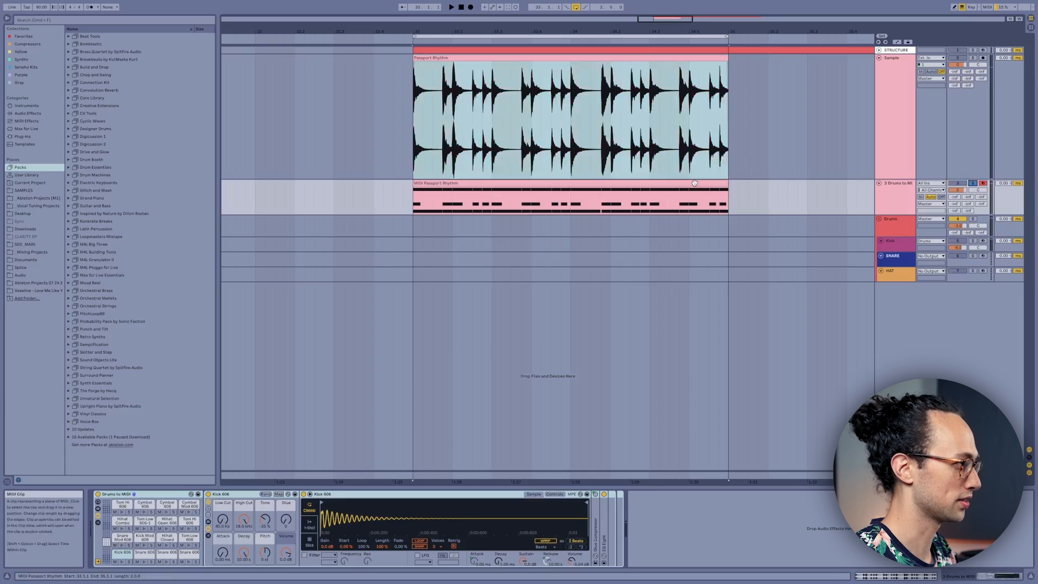
pyautogui.click(694, 183)
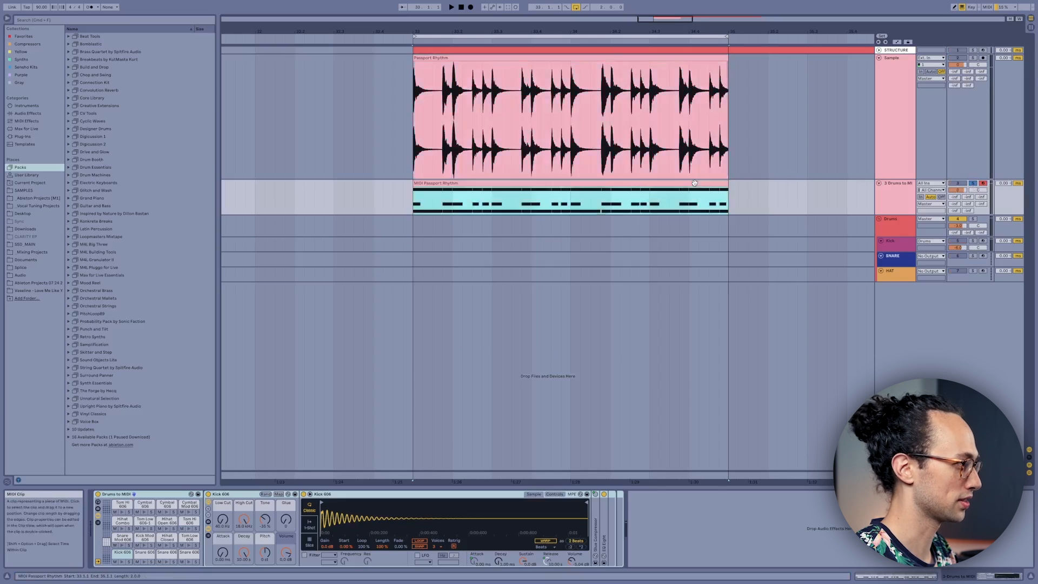
pyautogui.press('space')
# Step: Delete the closed hi-hat and kick notes from the converted MIDI clip, keeping only the snare rhythm, and play it
pyautogui.doubleClick(694, 183)
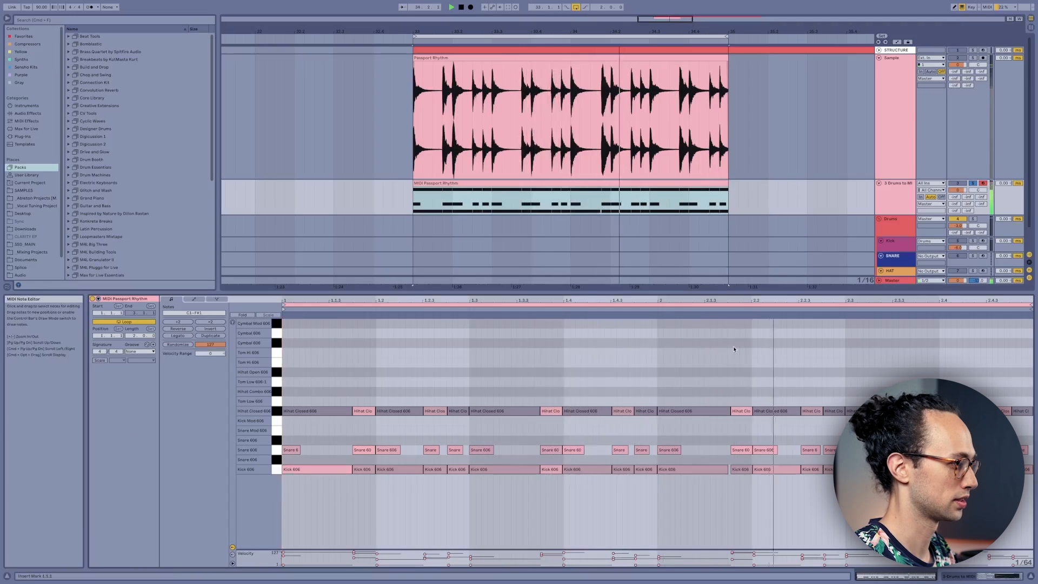
pyautogui.press('space')
pyautogui.click(1024, 393)
pyautogui.moveTo(1024, 393); pyautogui.dragTo(280, 425)
pyautogui.press('Delete')
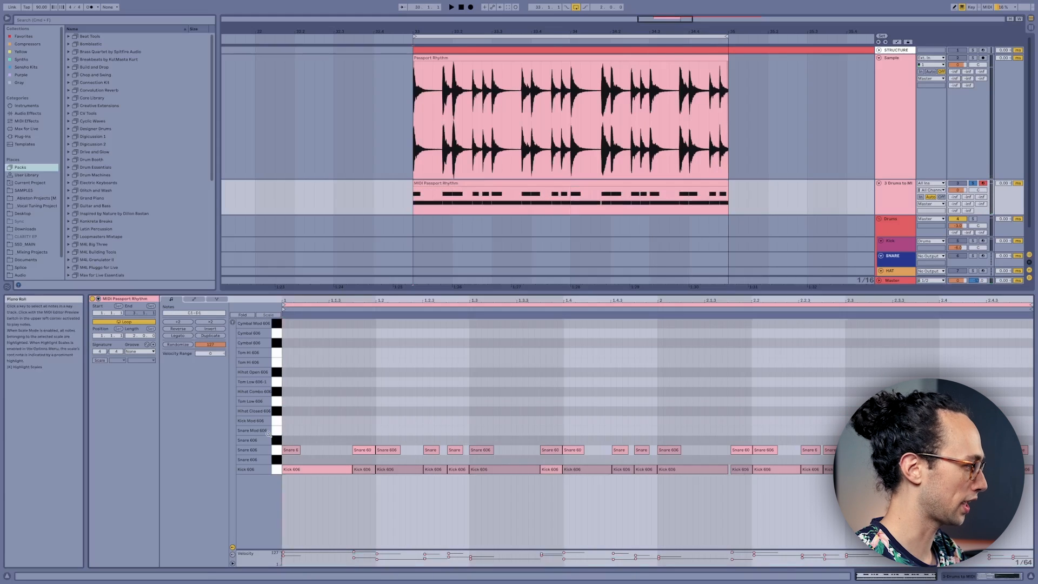
pyautogui.click(274, 470)
pyautogui.press('Delete')
pyautogui.press('space')
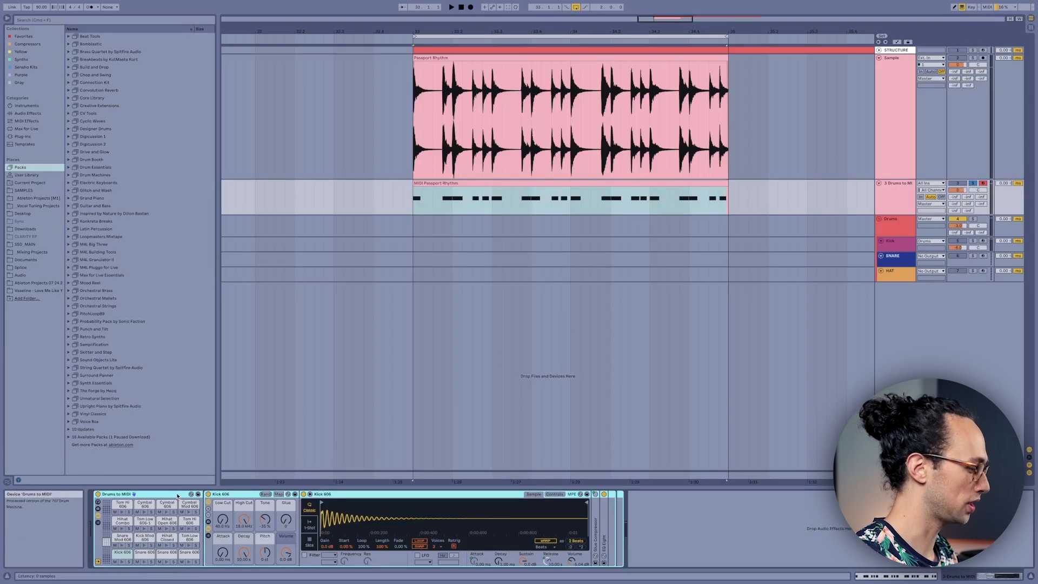
# Step: Delete the Drums to MIDI rack and add a new MIDI track with the Piano V2 instrument
pyautogui.press('Delete')
pyautogui.press('super+shift+t')
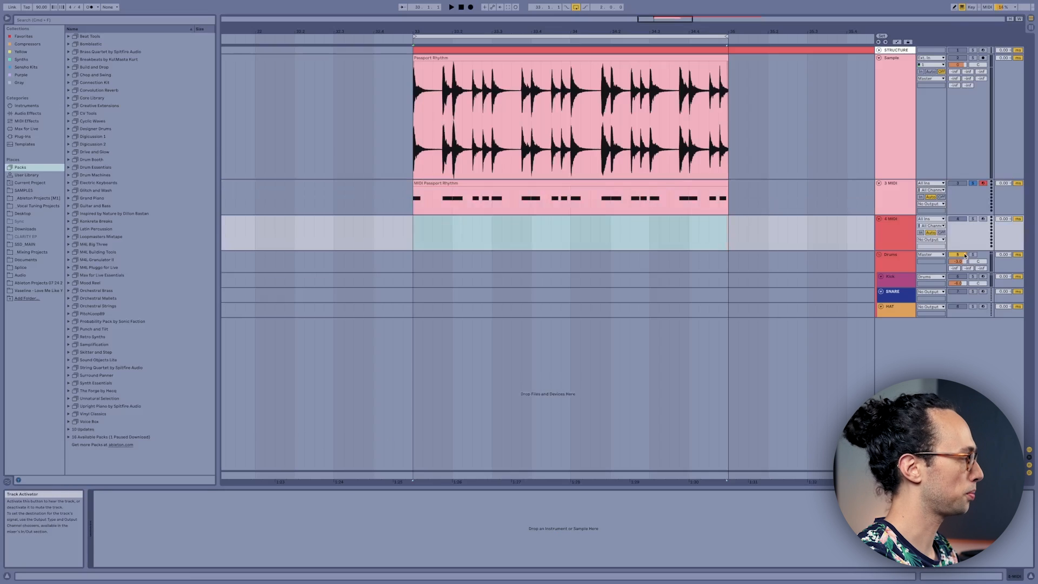
pyautogui.press('super+f')
pyautogui.write('piano v2')
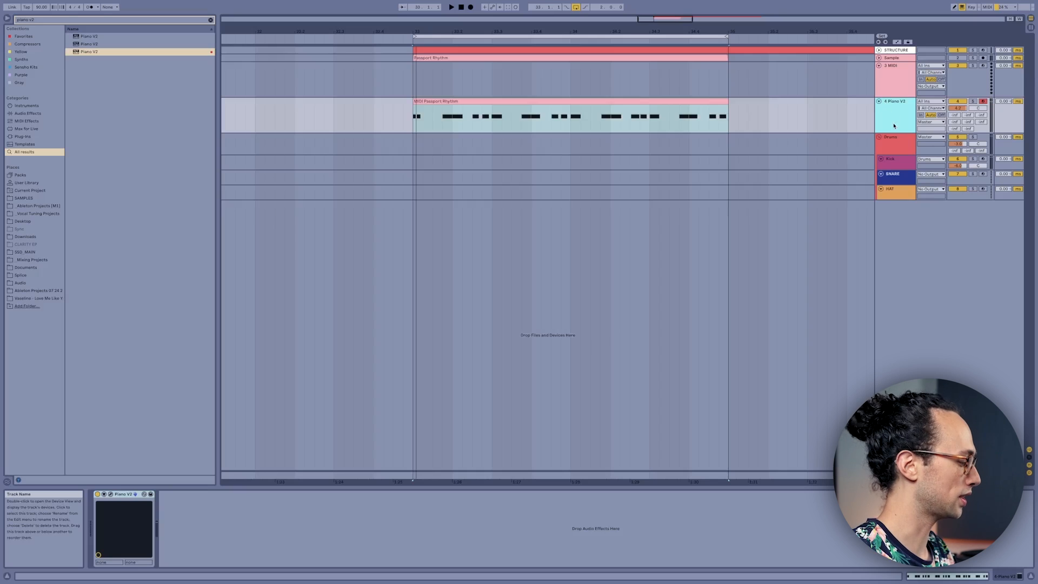
# Step: Add the Random MIDI effect to the Piano V2 track and play the rhythm clip through it
pyautogui.hotkey('ctrl', 'f')
pyautogui.write('random')
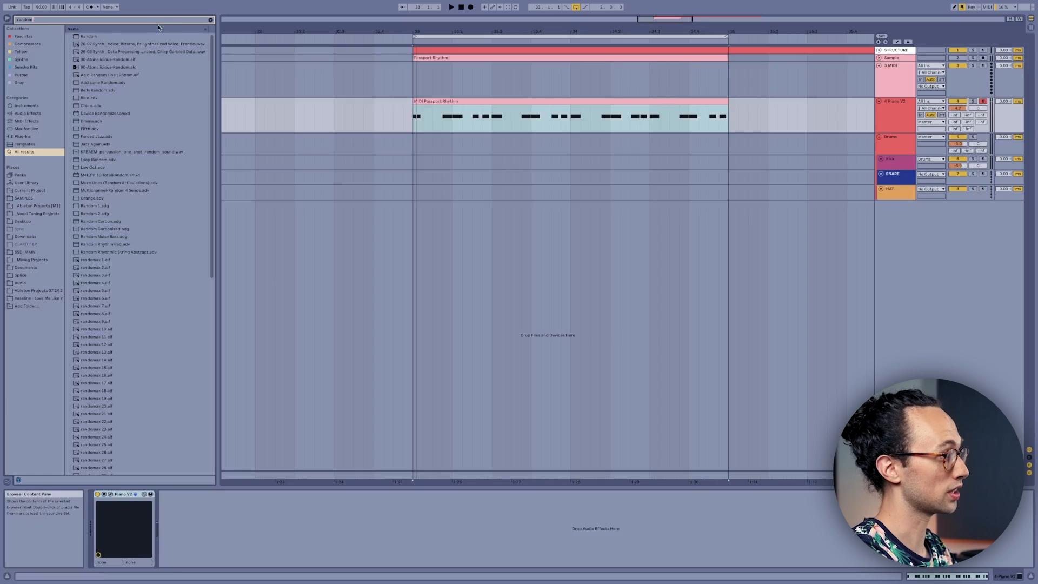
pyautogui.click(562, 265)
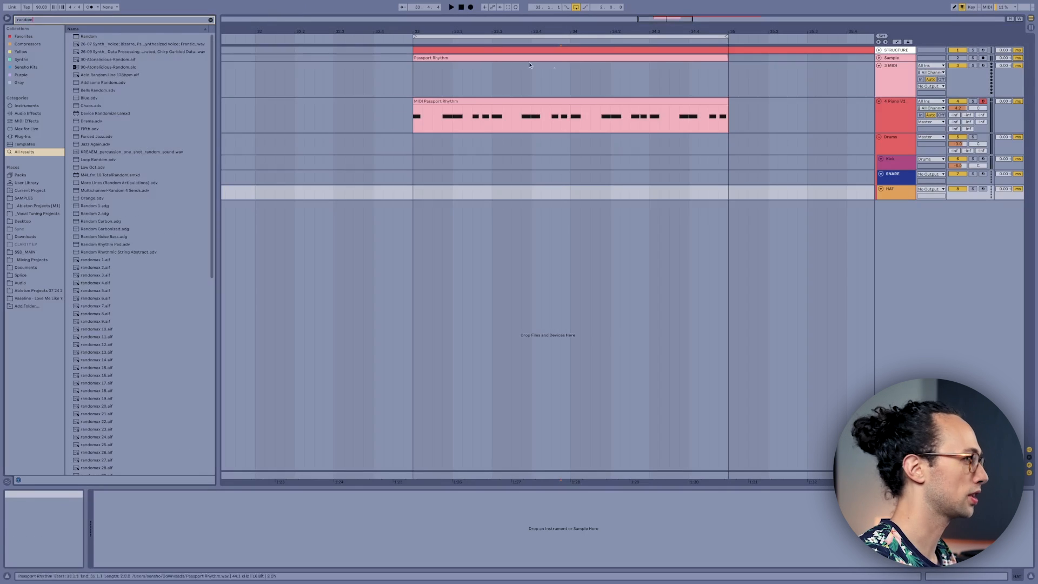
pyautogui.click(896, 103)
pyautogui.doubleClick(97, 37)
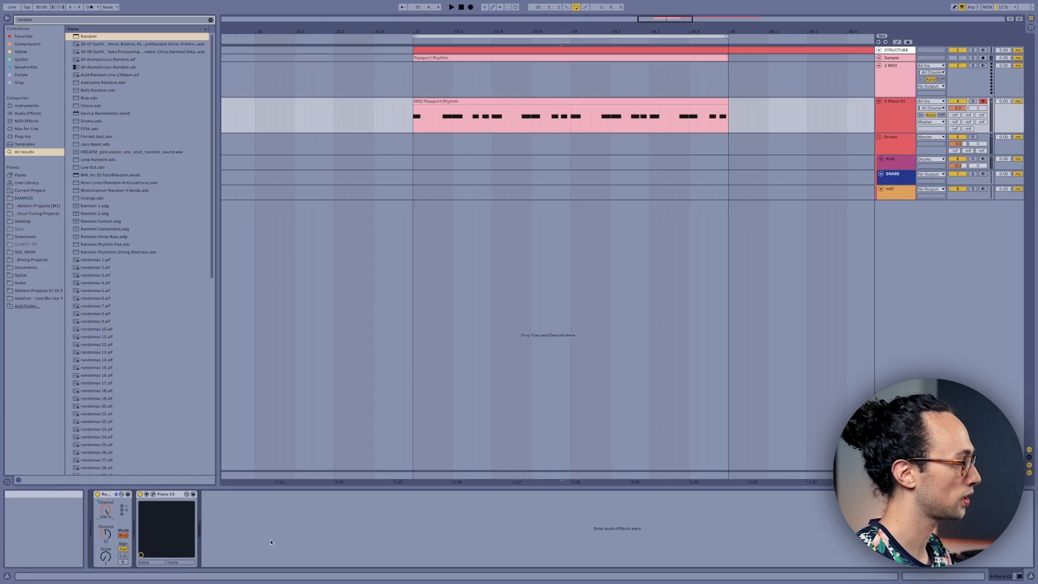
pyautogui.click(622, 123)
pyautogui.press('space')
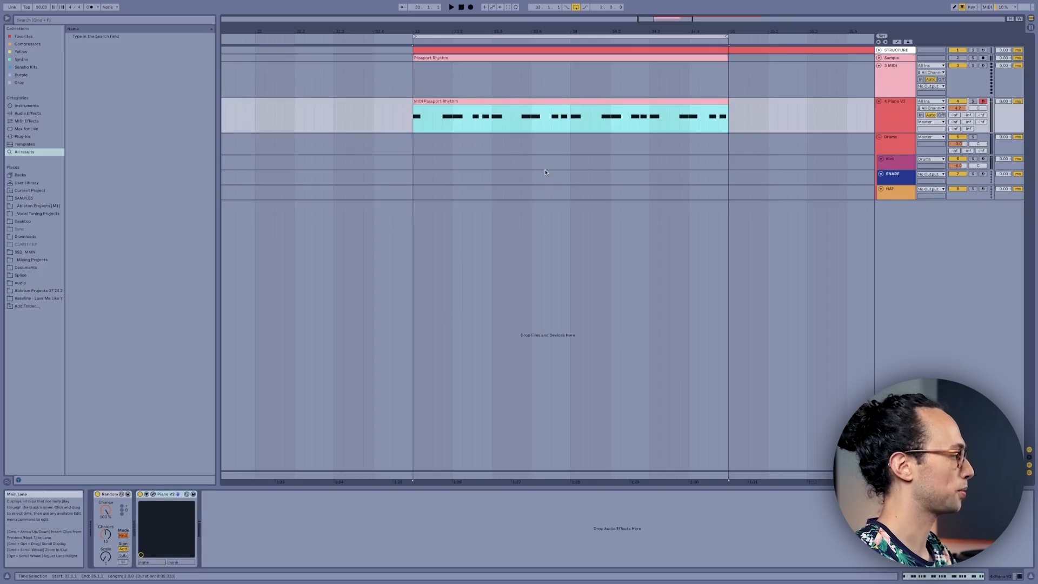
# Step: Load the Minor Harmonic scale preset between Random and Piano V2, and play the clip
pyautogui.press('super+f')
pyautogui.write('harmonic minor')
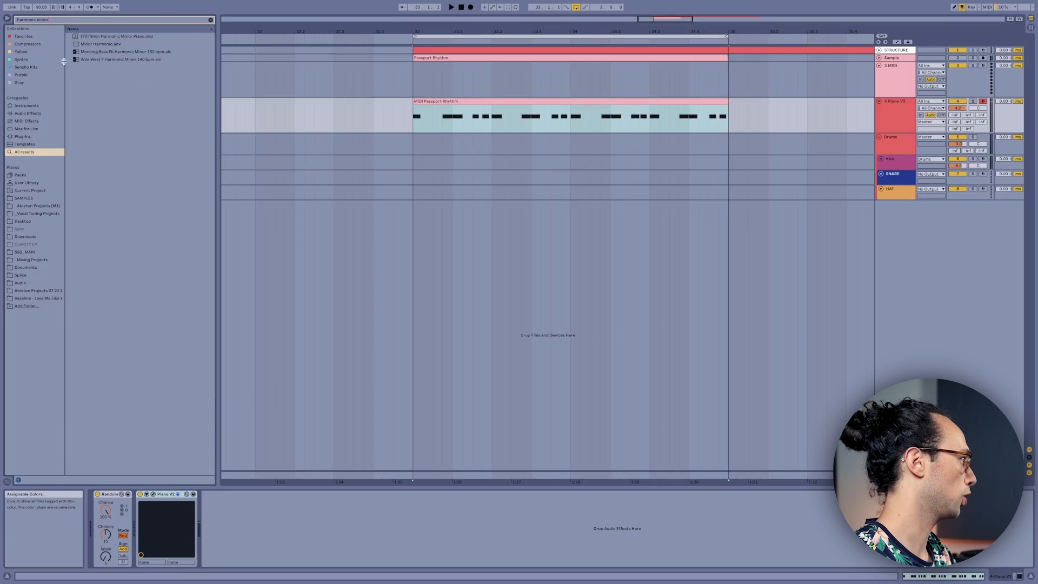
pyautogui.doubleClick(83, 45)
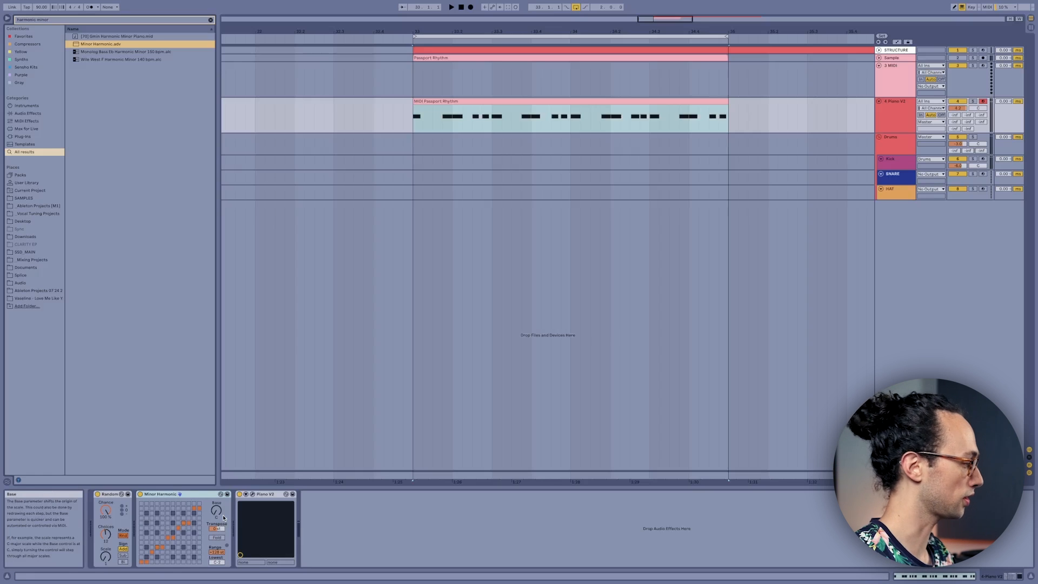
pyautogui.press('space')
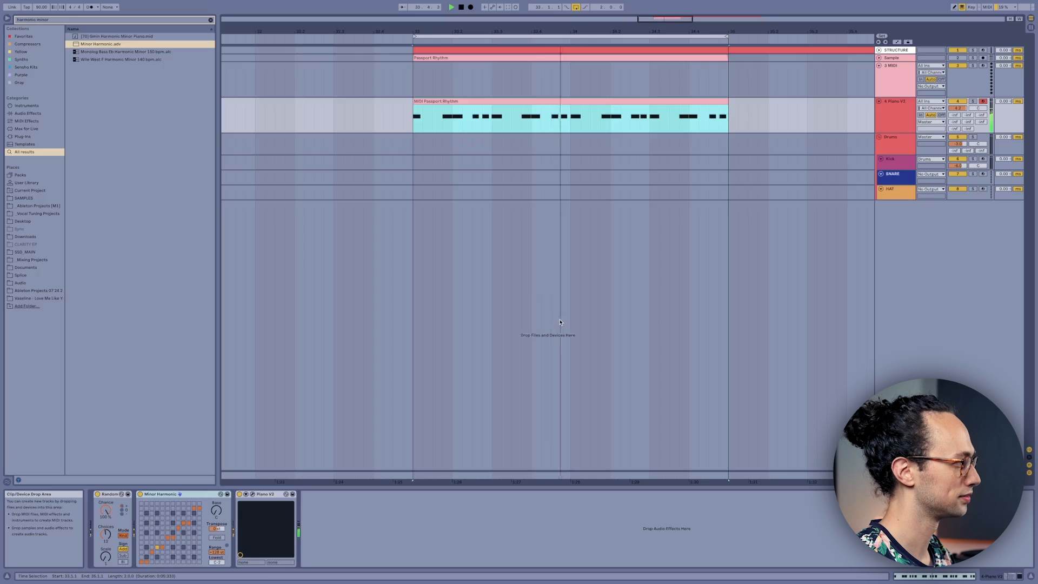
# Step: Add a MIDI track that takes its input from the Piano V2 track and start recording the randomized notes
pyautogui.click(889, 115)
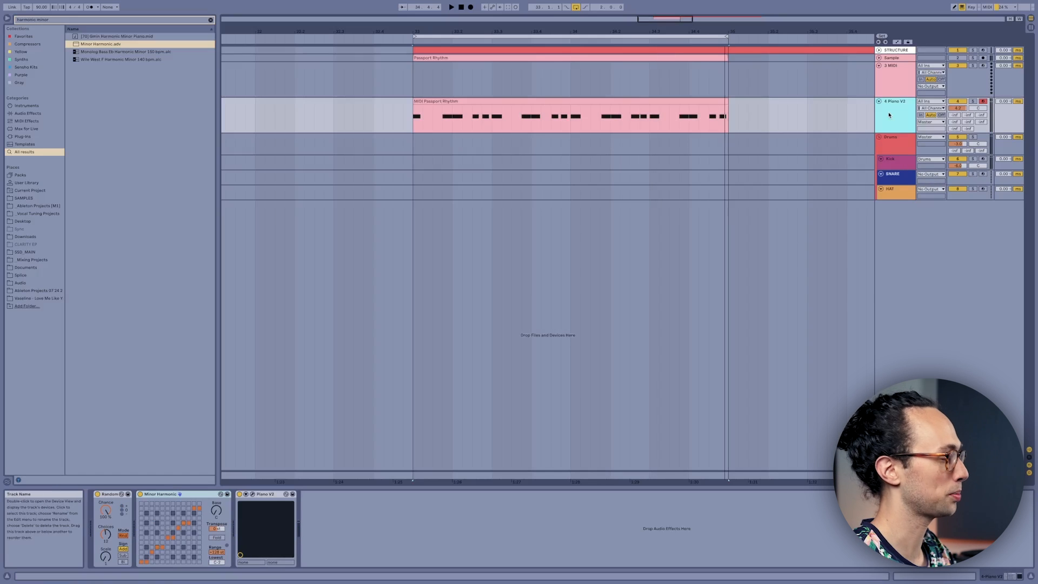
pyautogui.hotkey('ctrl', 'shift', 't')
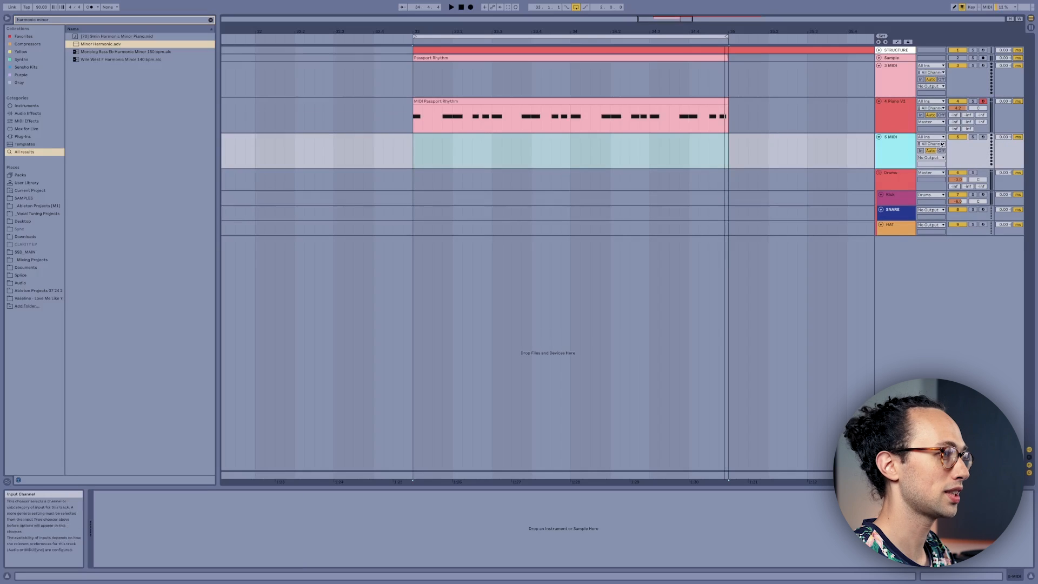
pyautogui.click(939, 138)
pyautogui.click(928, 192)
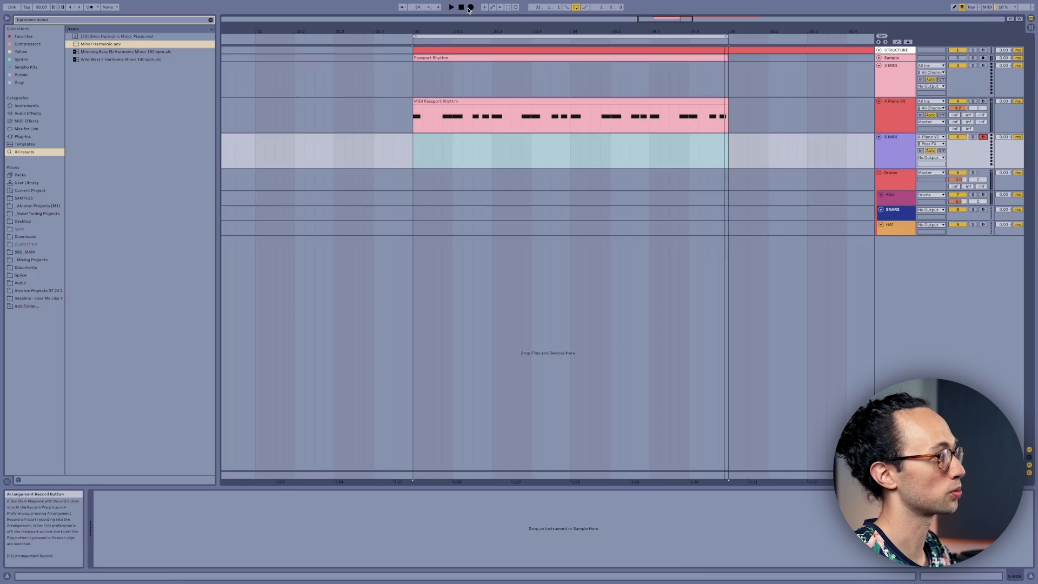
pyautogui.click(470, 7)
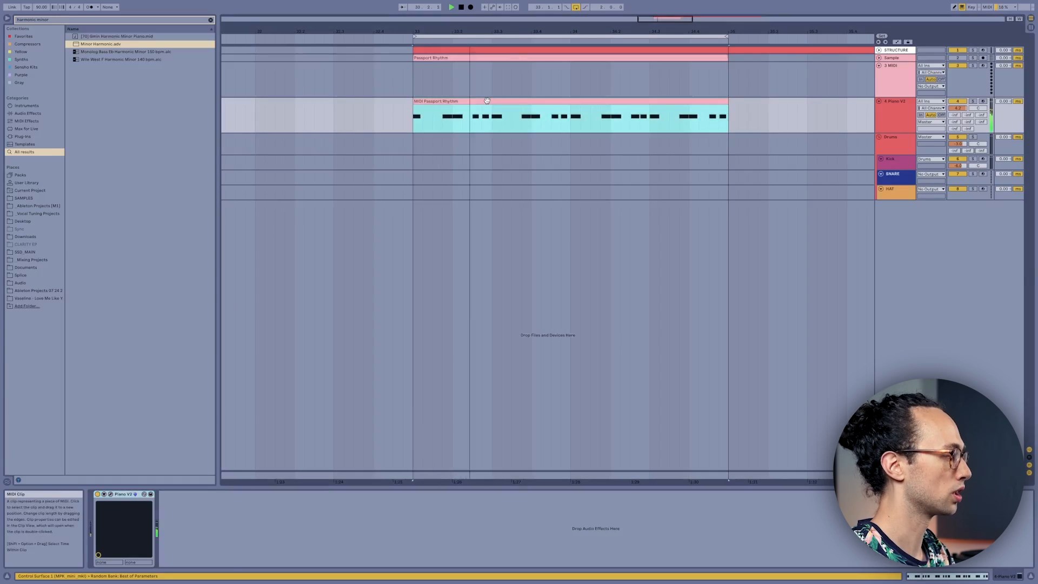
# Step: Edit note pitches in the Piano V2 clip so the notes at 1.2, 1.4 and 2.2 sit above the others
pyautogui.doubleClick(475, 109)
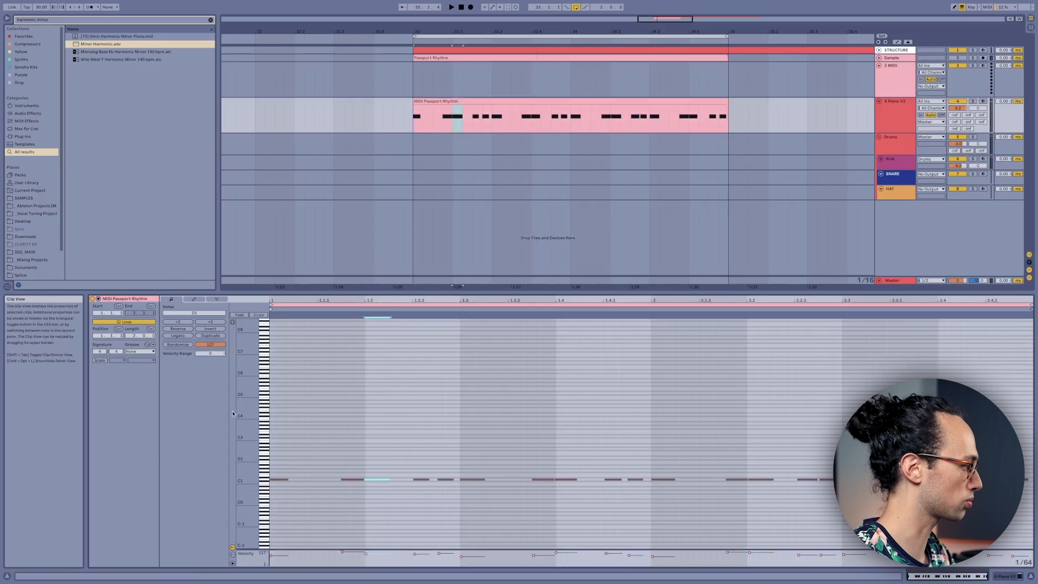
pyautogui.scroll(5, 338, 426)
pyautogui.scroll(-5, 338, 426)
pyautogui.moveTo(392, 442); pyautogui.dragTo(384, 468)
pyautogui.press('space')
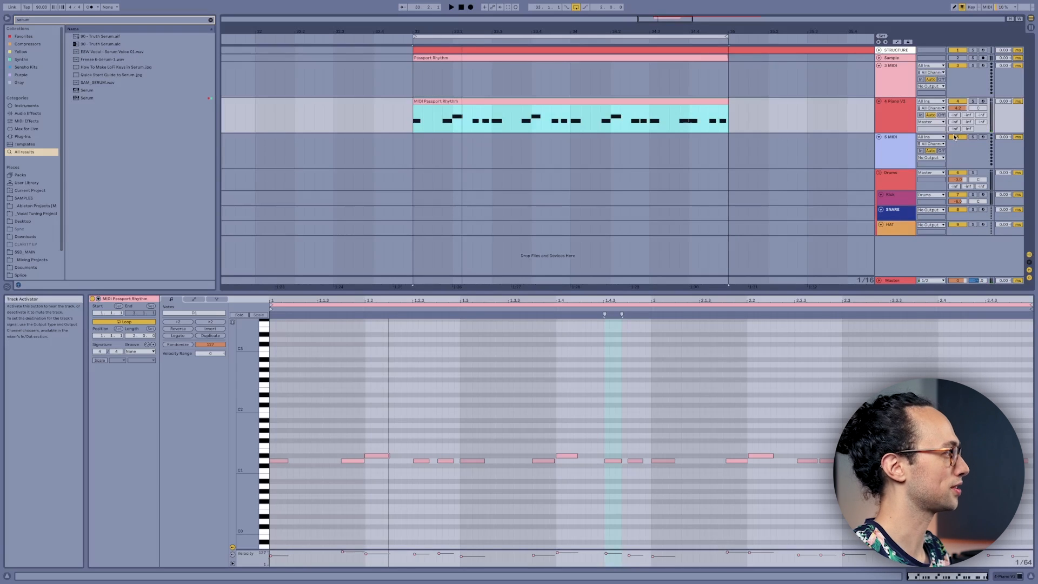
# Step: Load Serum on the empty MIDI track below the piano and move the Passport Rhythm MIDI clip onto it
pyautogui.click(899, 156)
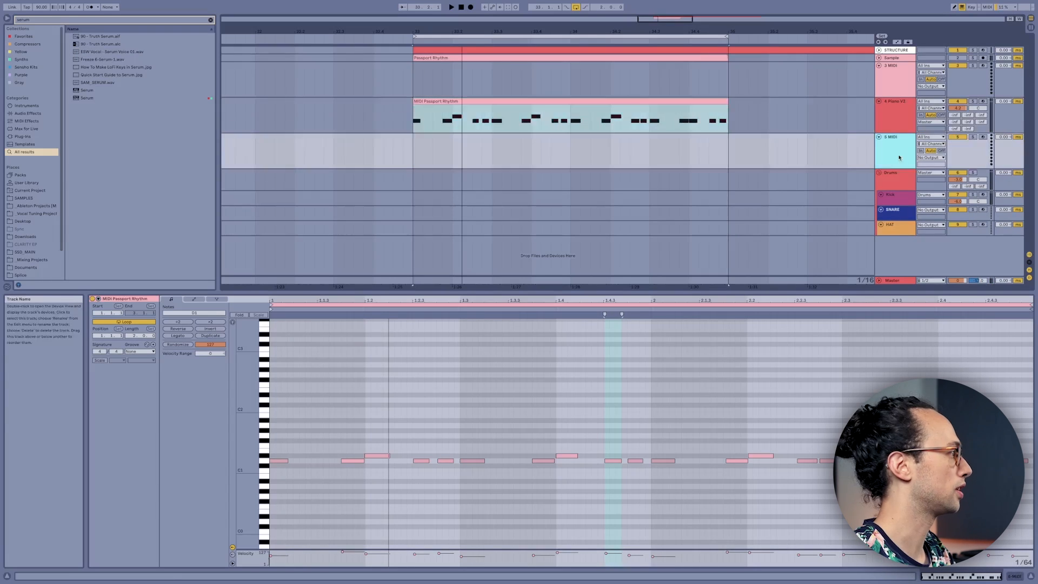
pyautogui.click(88, 99)
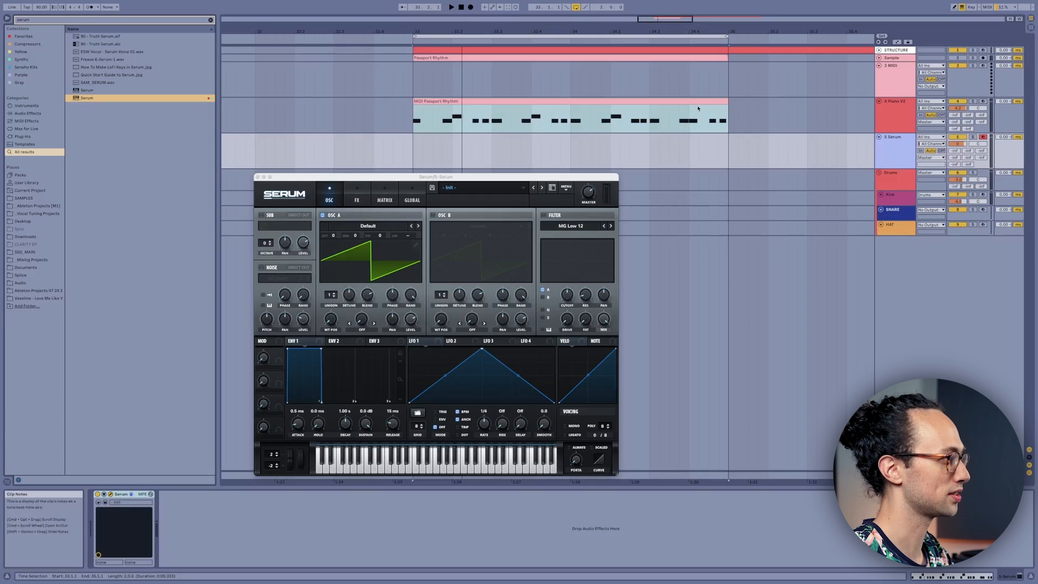
pyautogui.click(689, 102)
pyautogui.moveTo(683, 102); pyautogui.dragTo(685, 139)
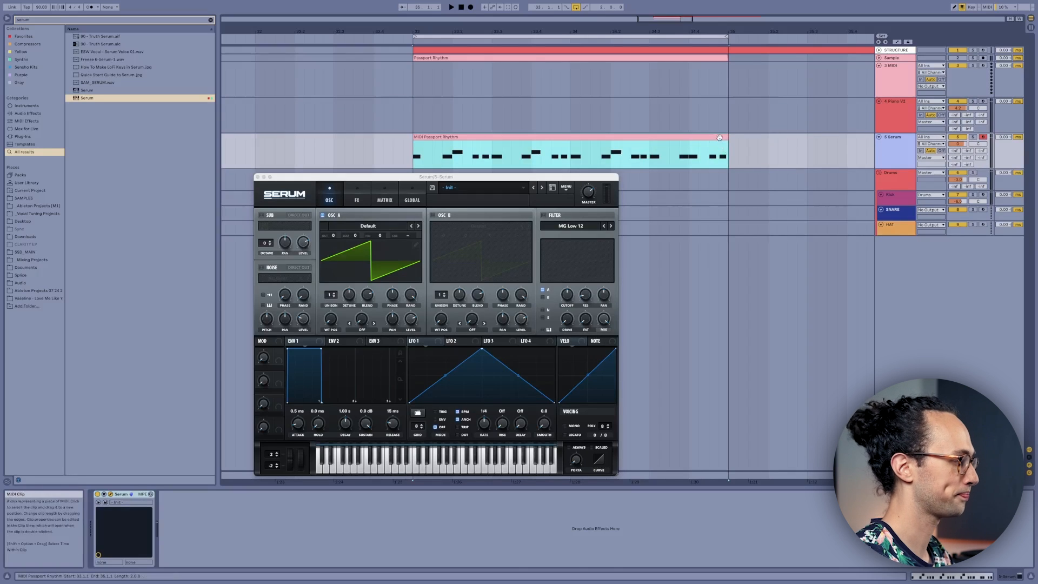
# Step: Choose the SY Dirtypure [GS] preset in Serum and play the clip with it
pyautogui.click(541, 188)
pyautogui.press('space')
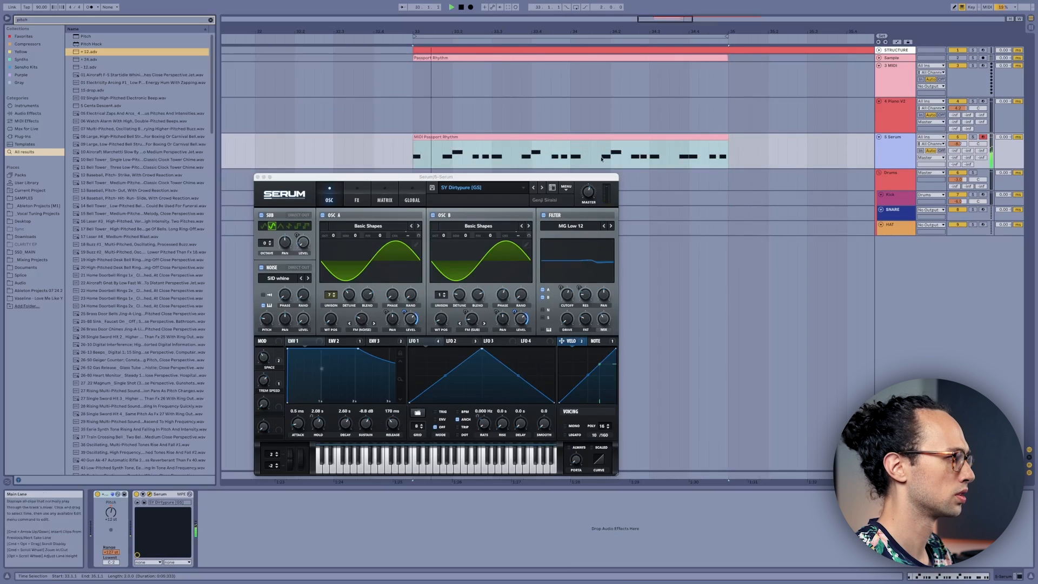
pyautogui.click(605, 136)
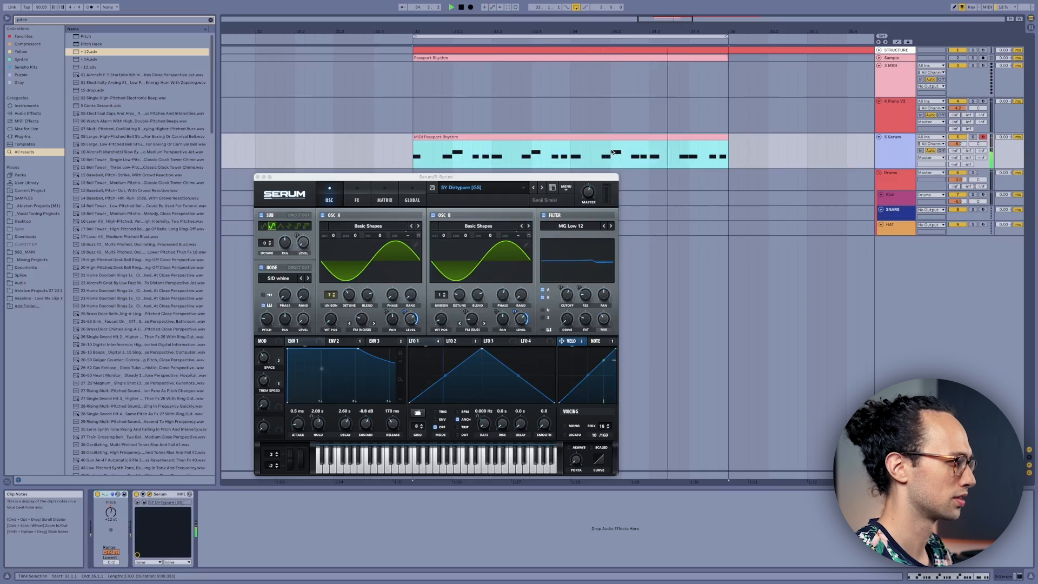
# Step: Find the Saturator effect in the browser and add it to the Serum track
pyautogui.press('super+f')
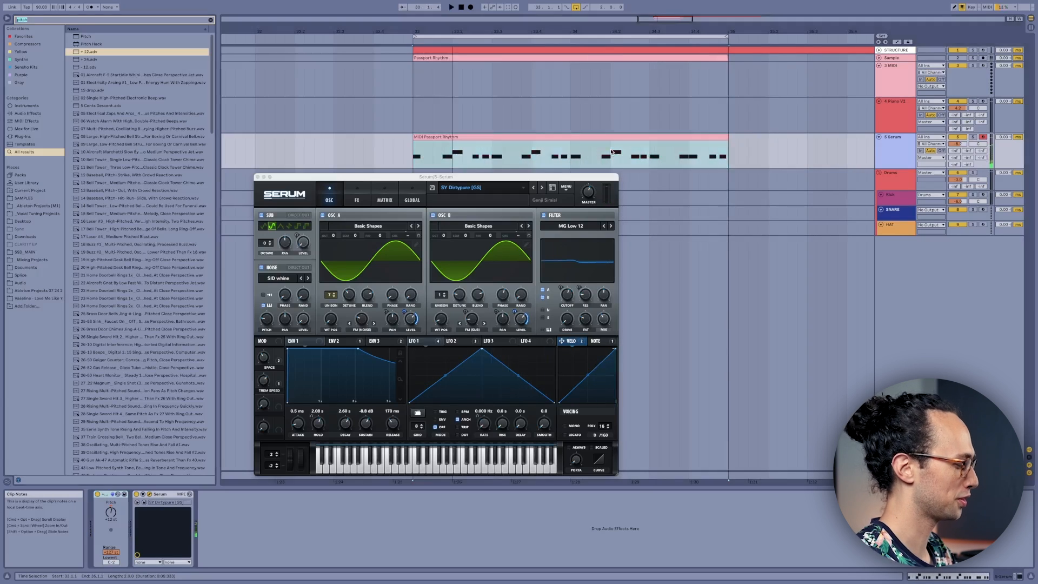
pyautogui.write('satur')
pyautogui.press('Down')
pyautogui.press('Return')
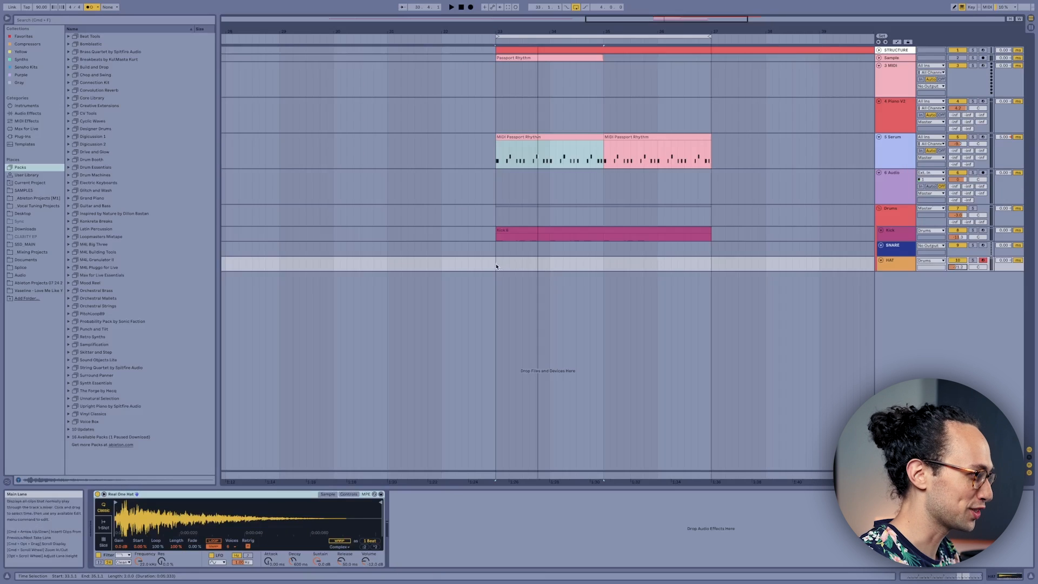
# Step: Paste the copied hat pattern over bars 33 to 35 on the HAT track and play it
pyautogui.moveTo(496, 266); pyautogui.dragTo(571, 269)
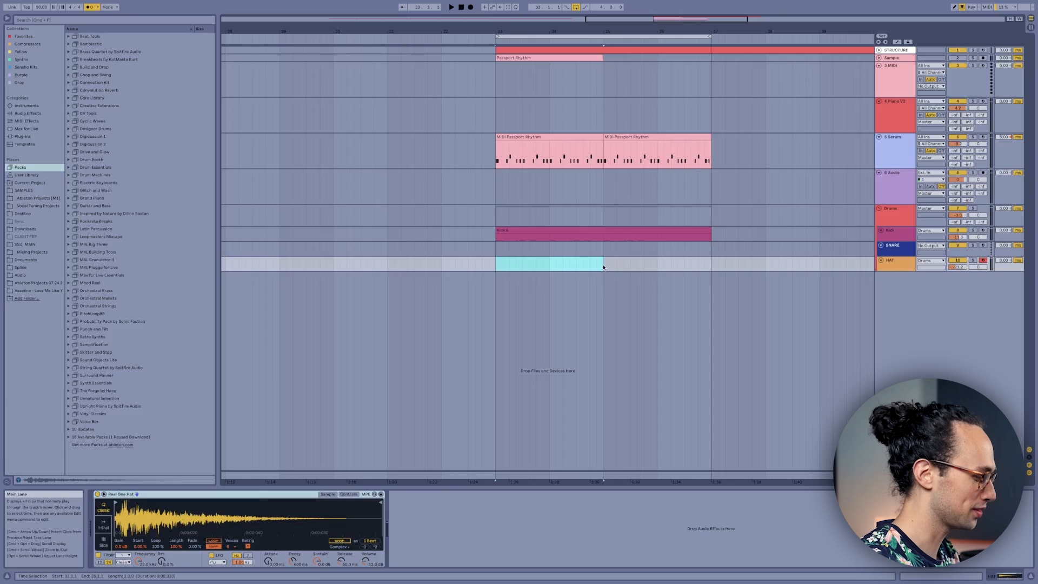
pyautogui.press('super+v')
pyautogui.press('space')
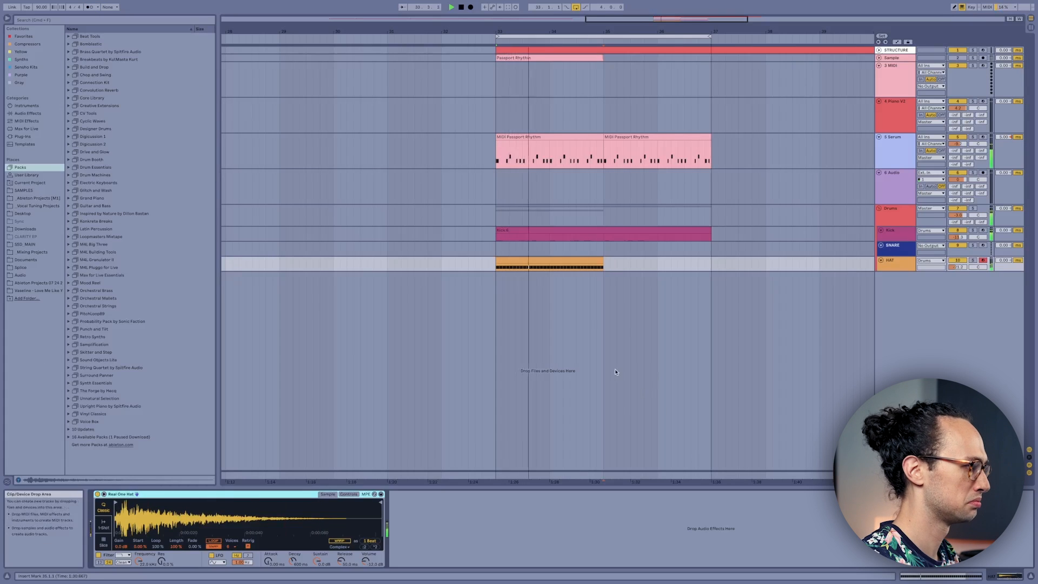
# Step: Duplicate the hat clip to fill the rest of the loop and adjust the HAT track's volume
pyautogui.doubleClick(584, 262)
pyautogui.hotkey('shift', 'Tab')
pyautogui.press('super+d')
pyautogui.moveTo(957, 267); pyautogui.dragTo(957, 261)
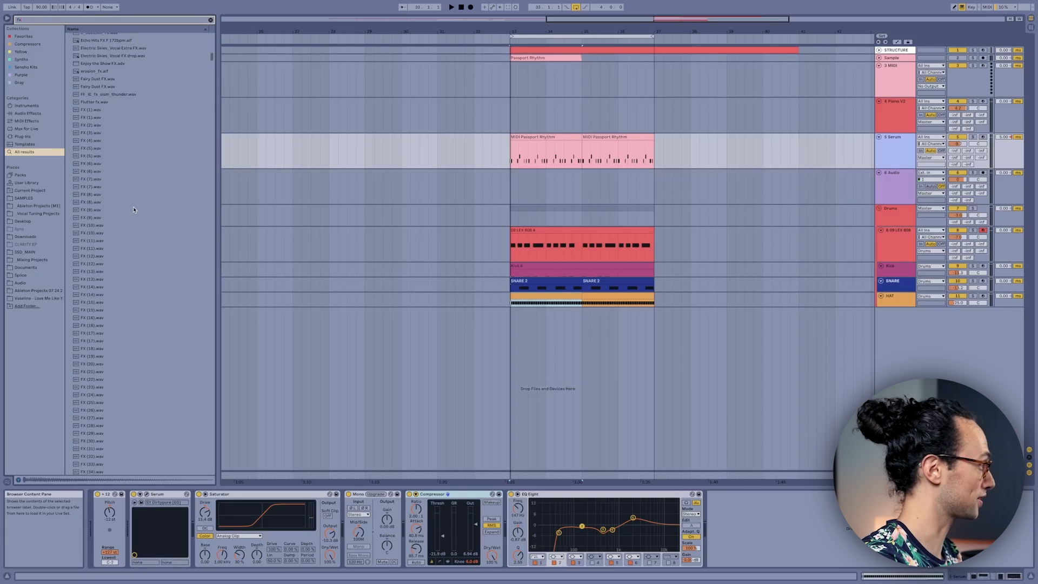
# Step: Audition FX samples against the playing loop and add the mythical_impact.wav one-shot to the arrangement
pyautogui.scroll(-10, 138, 227)
pyautogui.click(146, 278)
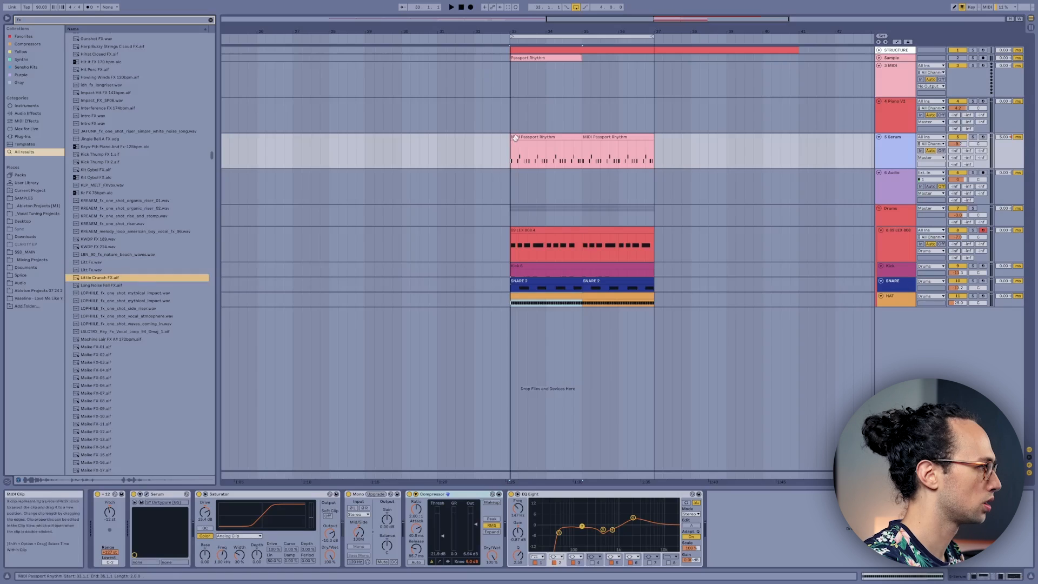
pyautogui.click(515, 137)
pyautogui.press('space')
pyautogui.click(169, 294)
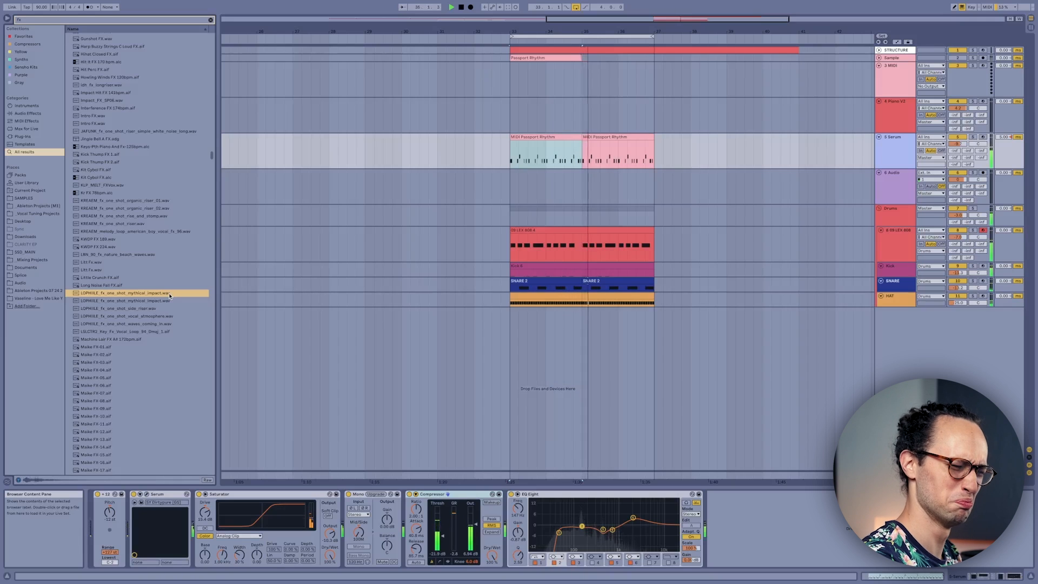
pyautogui.moveTo(169, 296); pyautogui.dragTo(528, 98)
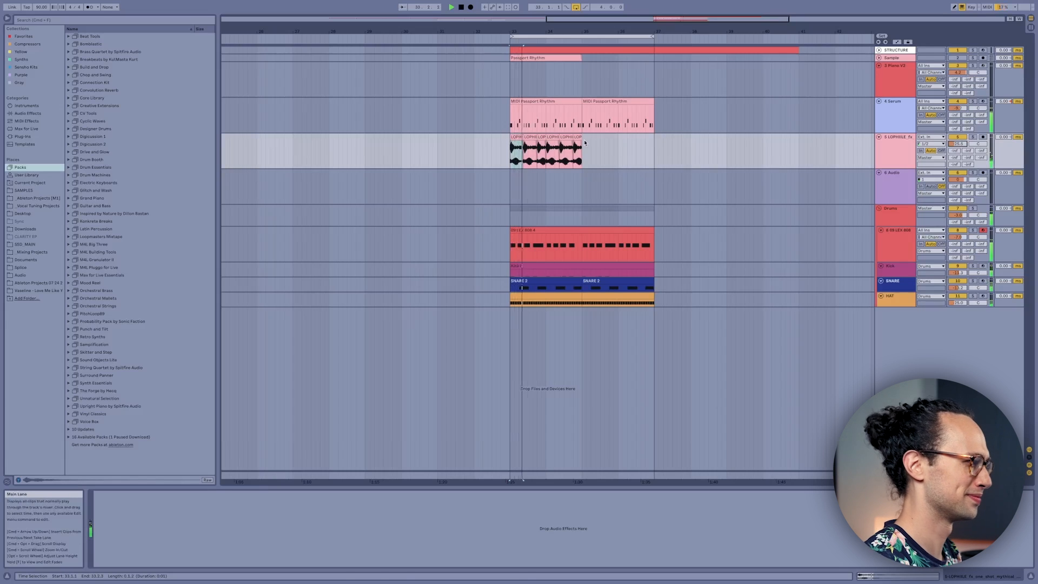
# Step: Duplicate all the mythical impact clips from bars 33 to 35 so they fill the rest of the loop
pyautogui.keyDown('shift'); pyautogui.click(576, 138); pyautogui.keyUp('shift')
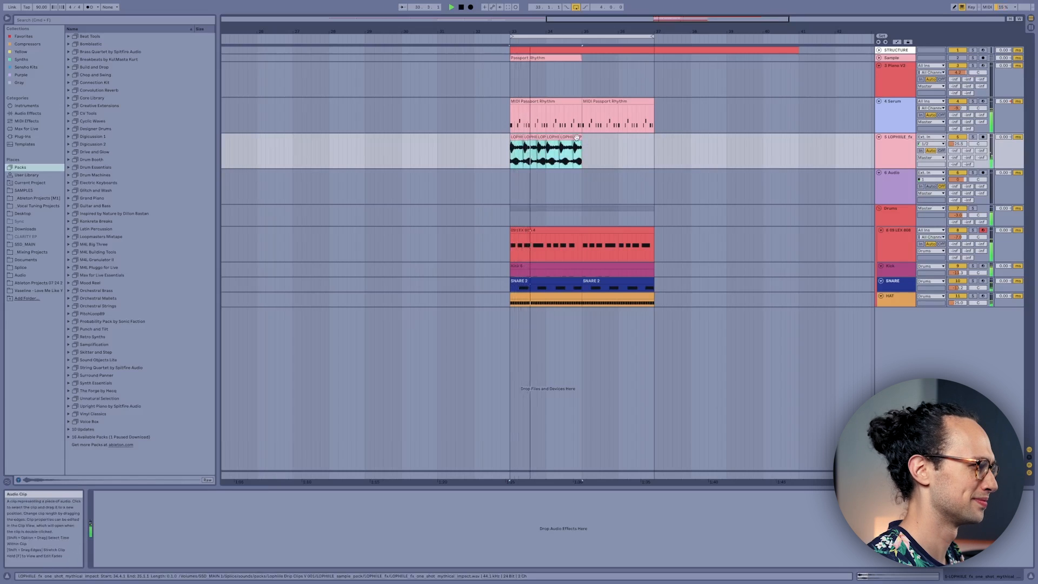
pyautogui.press('super+d')
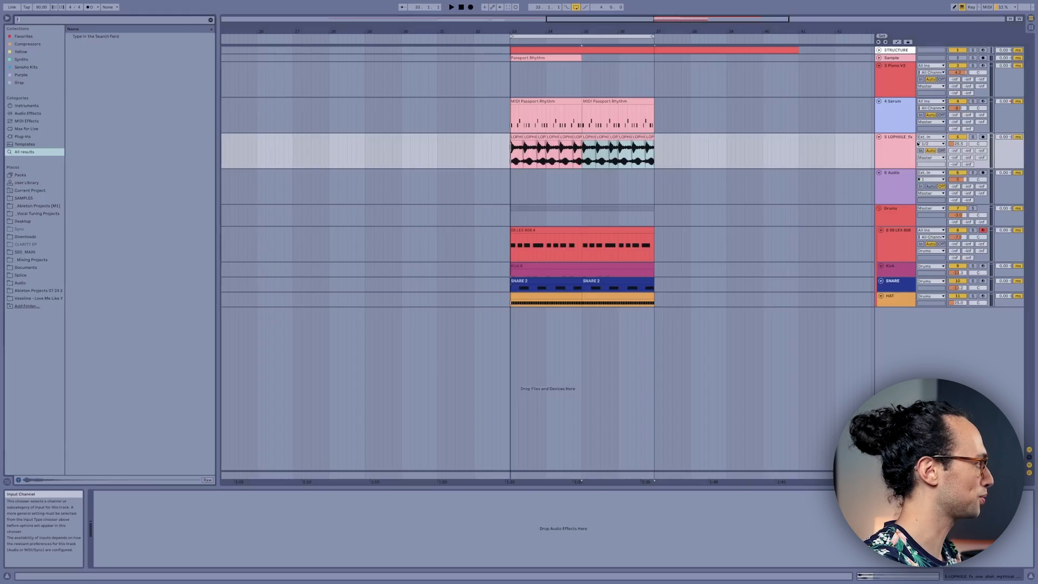
# Step: Search the browser for fx, audition the guitar FX samples, and place GUITAR_FX (5).wav at bar 33 on the empty audio track
pyautogui.write('fx')
pyautogui.scroll(-15, 178, 238)
pyautogui.click(148, 252)
pyautogui.press('Down')
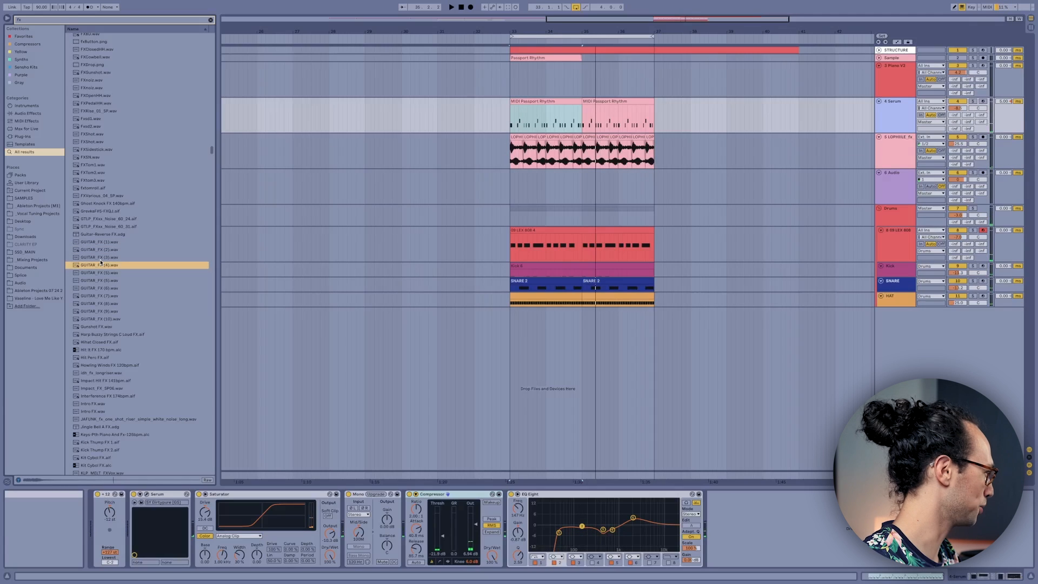
pyautogui.press('Down')
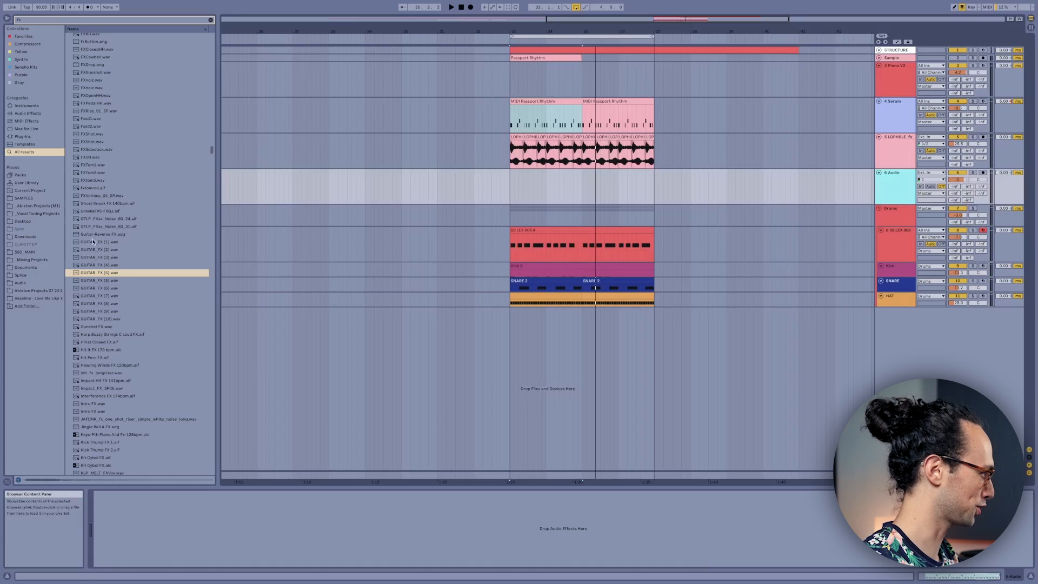
pyautogui.moveTo(99, 272); pyautogui.dragTo(511, 186)
pyautogui.press('space')
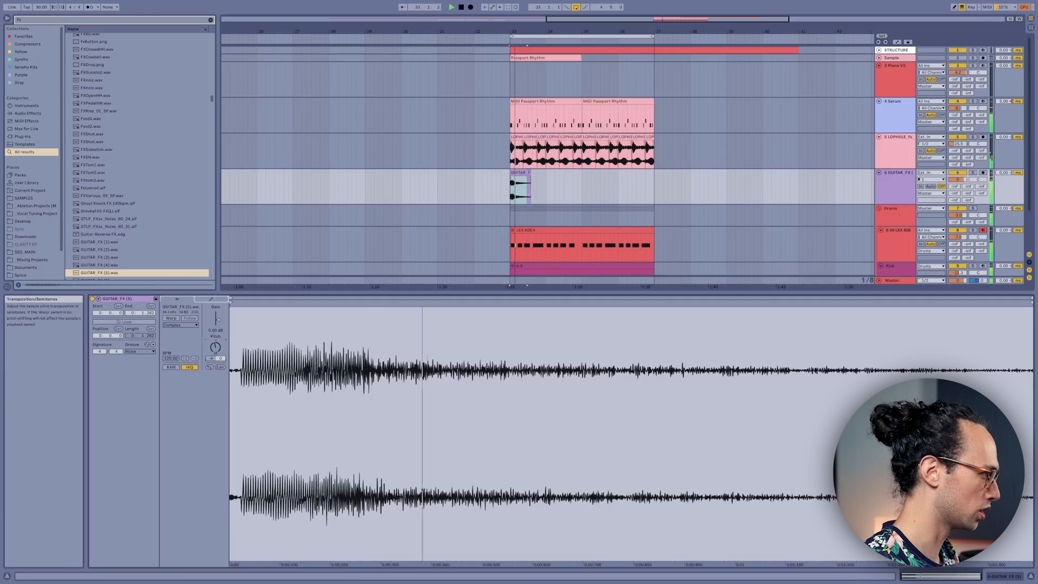
# Step: Lower the volume of the GUITAR_FX track while the loop plays
pyautogui.moveTo(215, 347); pyautogui.dragTo(215, 377)
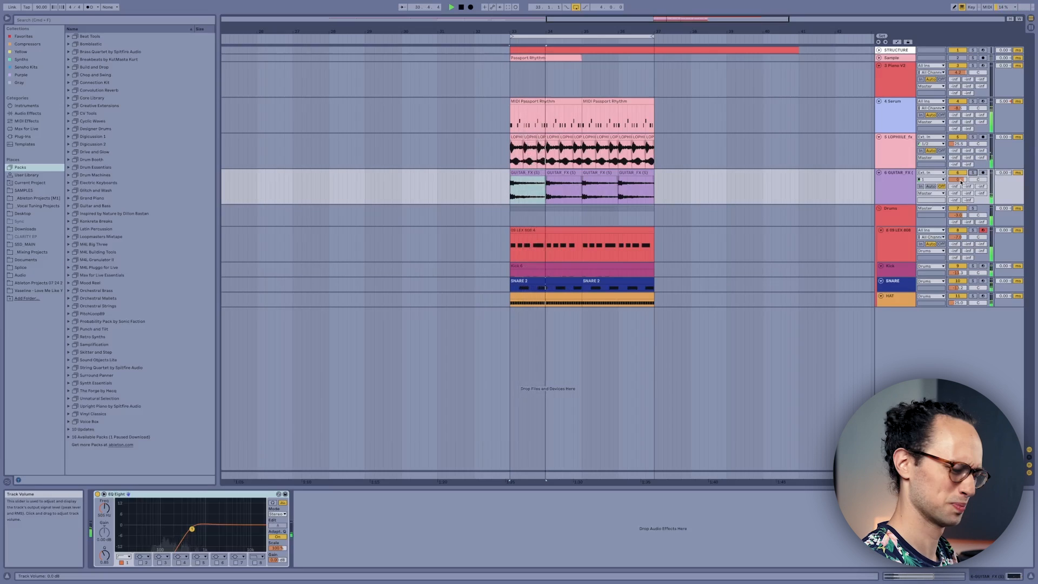
pyautogui.moveTo(961, 182); pyautogui.dragTo(961, 189)
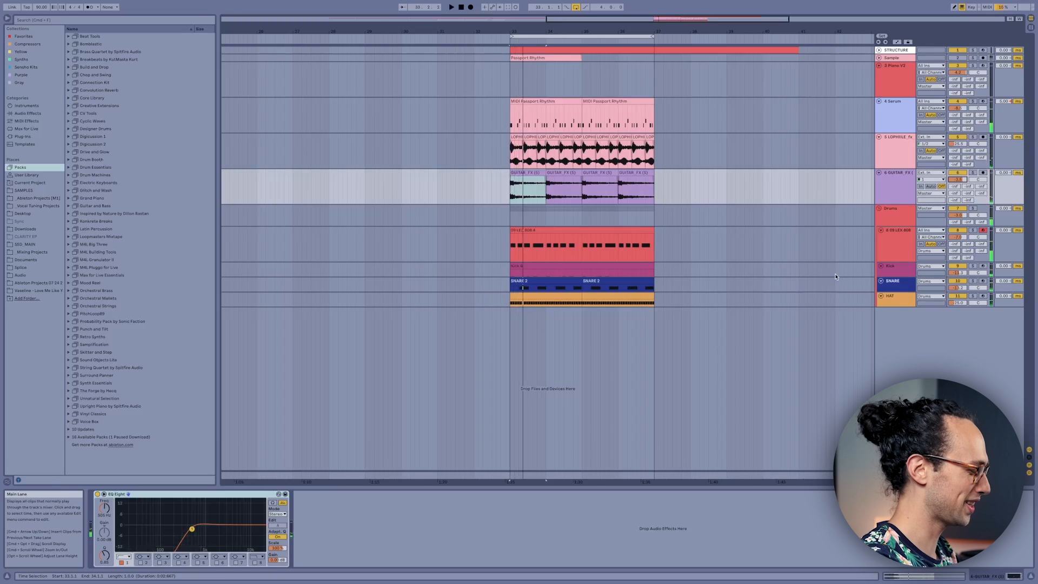
# Step: Search the browser for alarm, audition the samples, and add an alarm one-shot at bar 33 on a new track
pyautogui.press('super+f')
pyautogui.write('alarm')
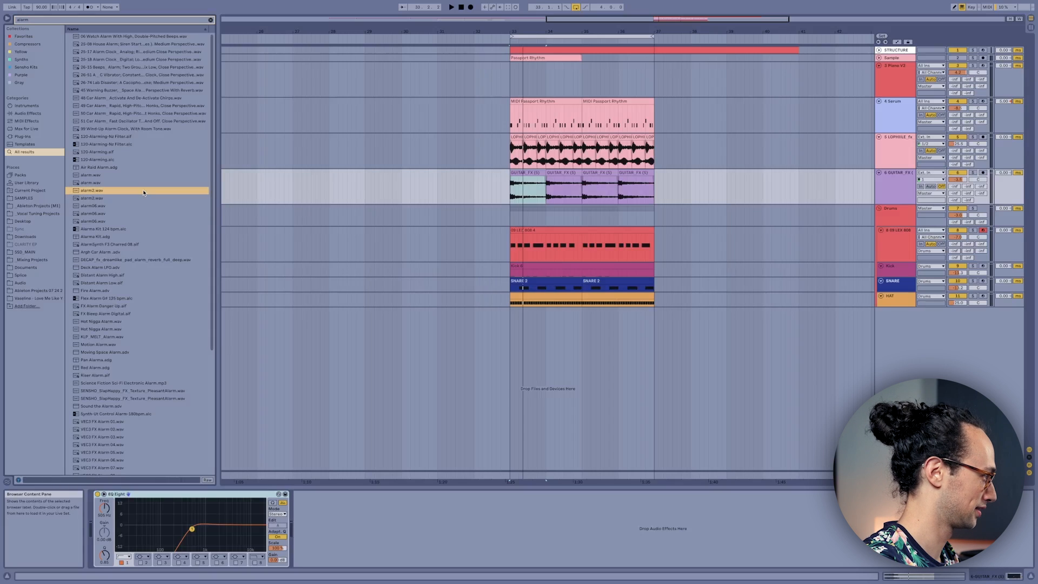
pyautogui.press('Down')
pyautogui.press('Down')
pyautogui.press('Down')
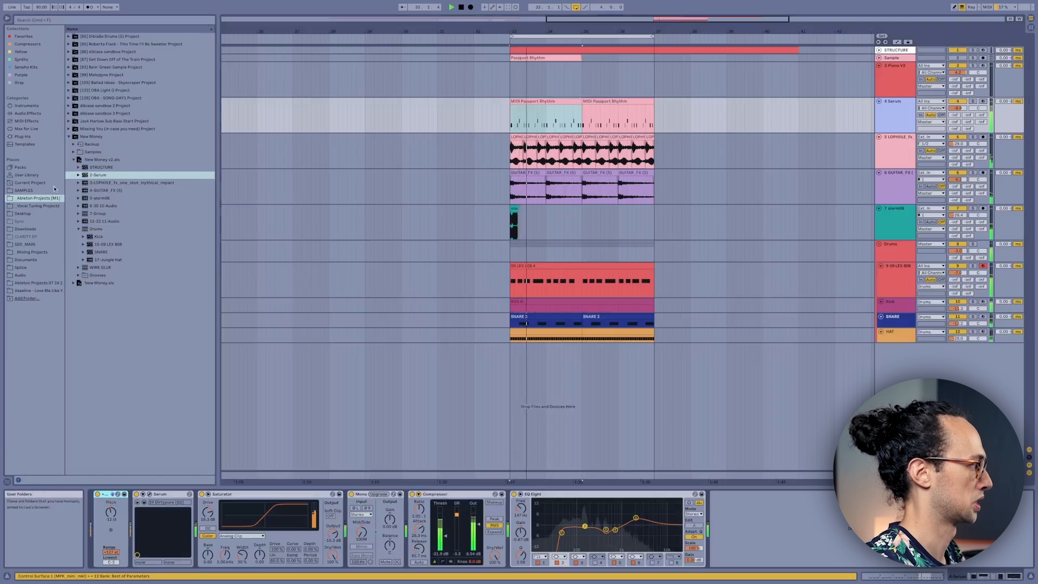
# Step: Lower the Serum track's volume to balance the bassline against the playing loop
pyautogui.click(20, 167)
pyautogui.moveTo(958, 109); pyautogui.dragTo(957, 117)
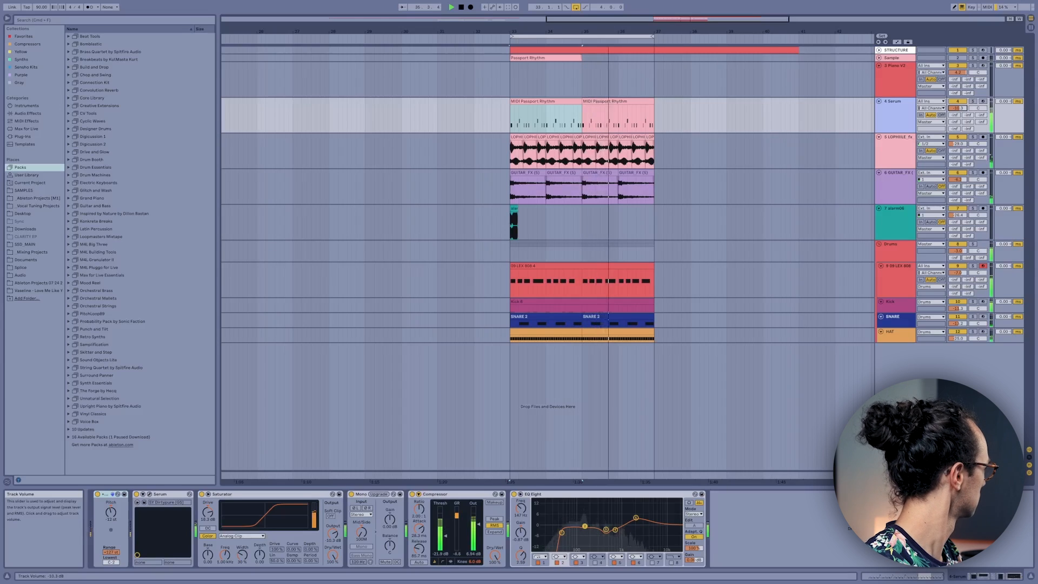
pyautogui.moveTo(957, 108); pyautogui.dragTo(957, 109)
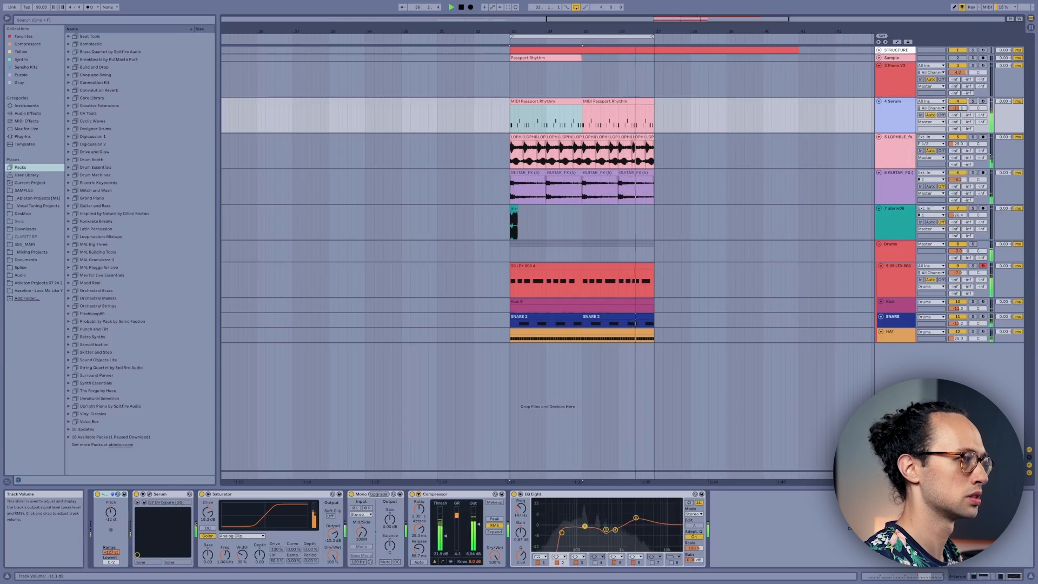